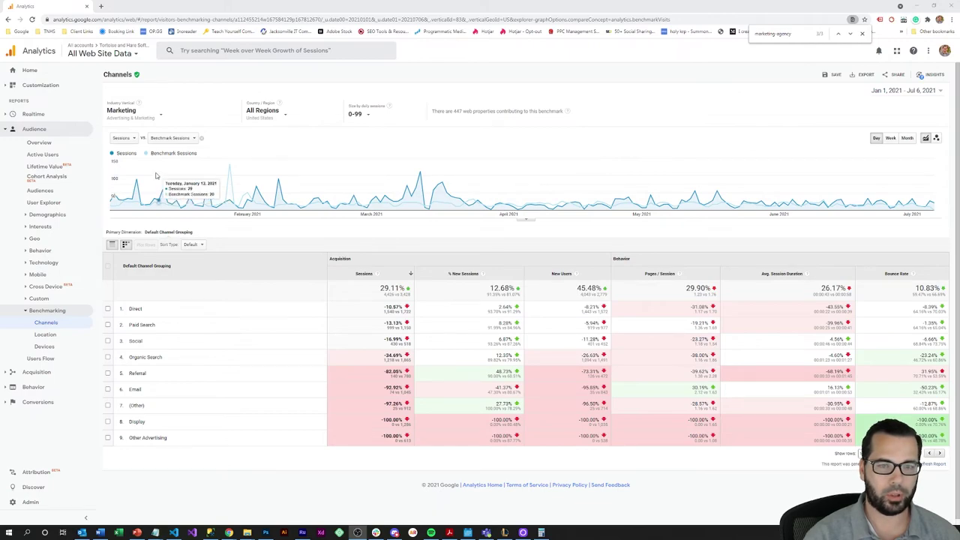
Go to the Analytics home overview and set the users and sessions card's date range to Last 28 days
left_click(45, 72)
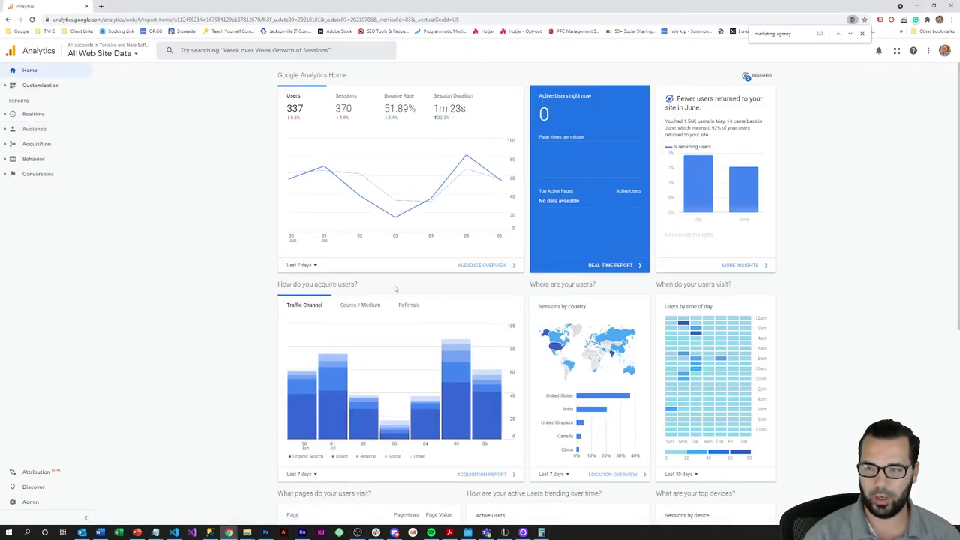
left_click(301, 265)
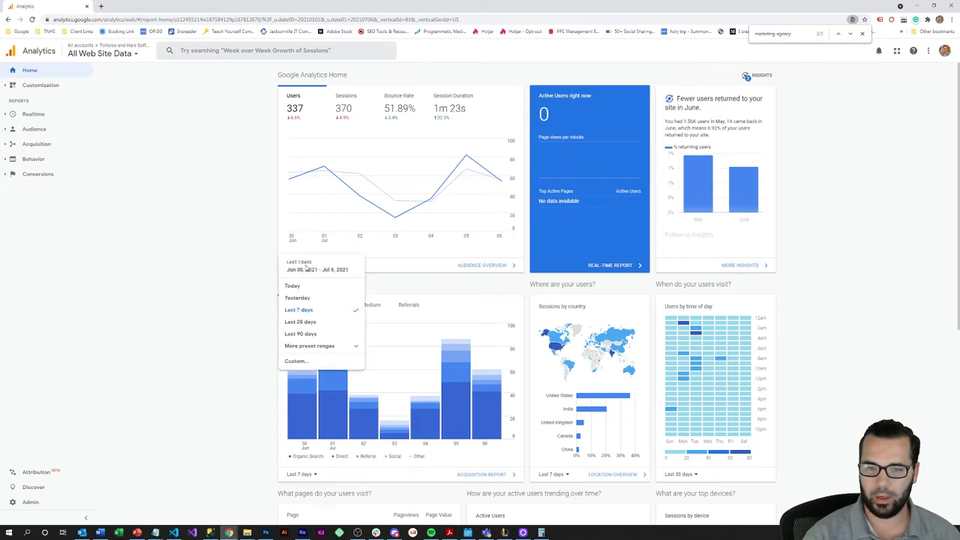
left_click(300, 323)
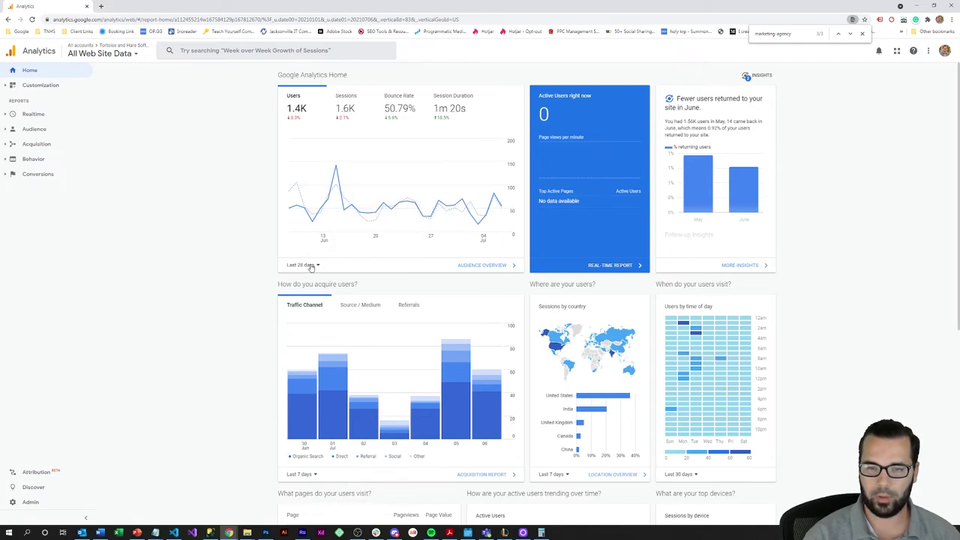
Switch to Calculator and divide 1600 sessions by 28 days to get the daily average, then minimize it
left_click(542, 533)
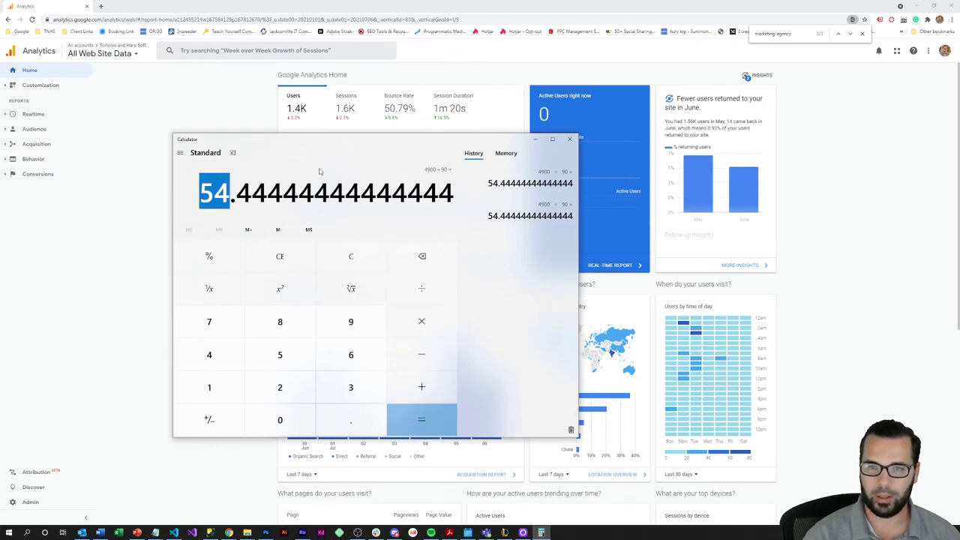
left_click(366, 263)
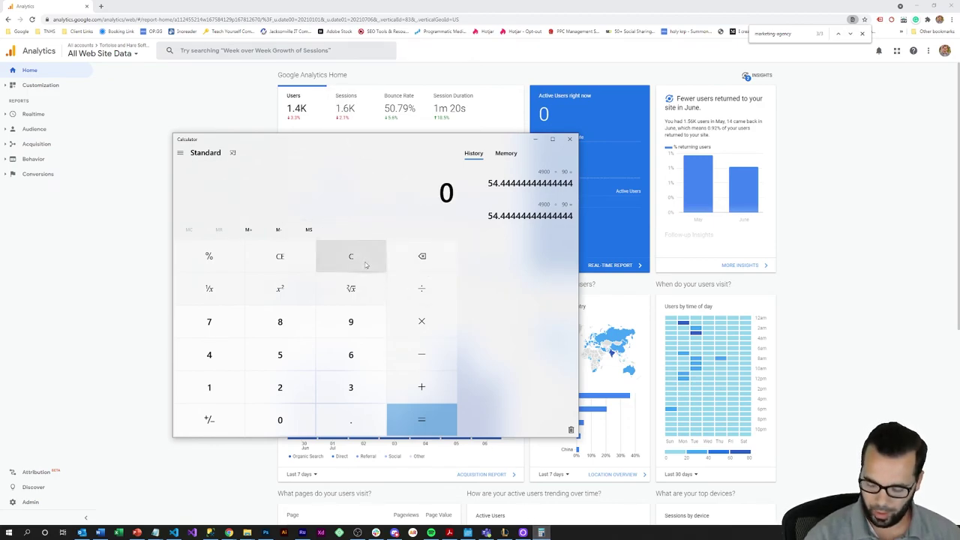
type("1600")
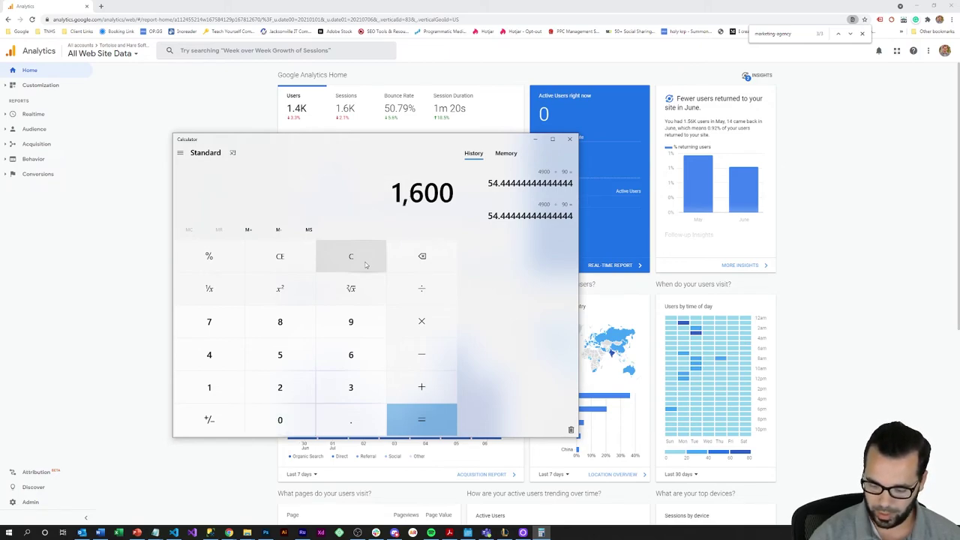
type("/28")
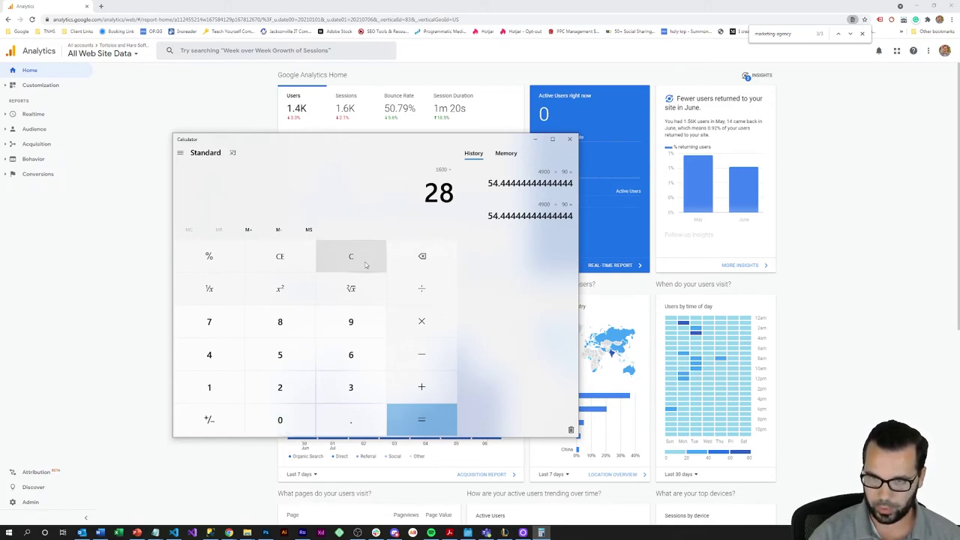
key("Return")
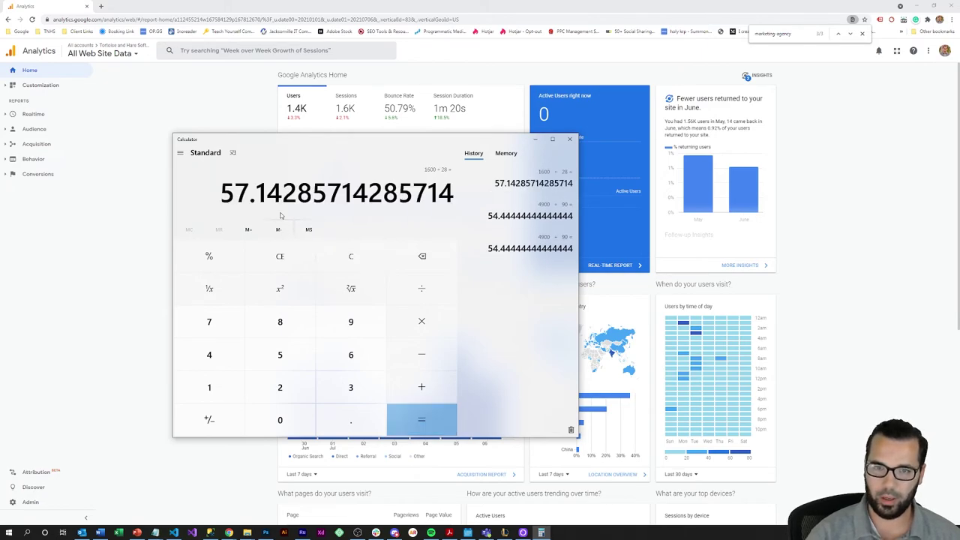
left_click_drag(221, 194, 249, 193)
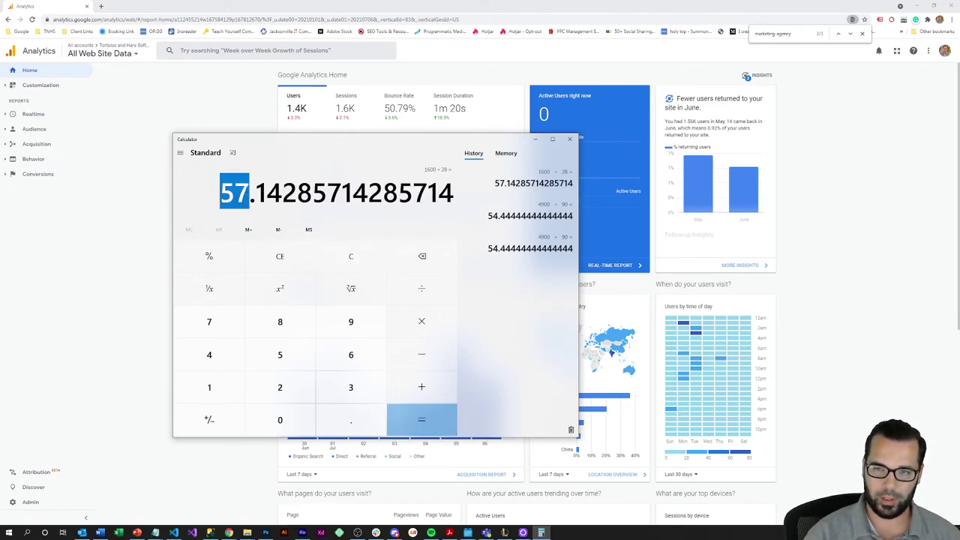
left_click(535, 139)
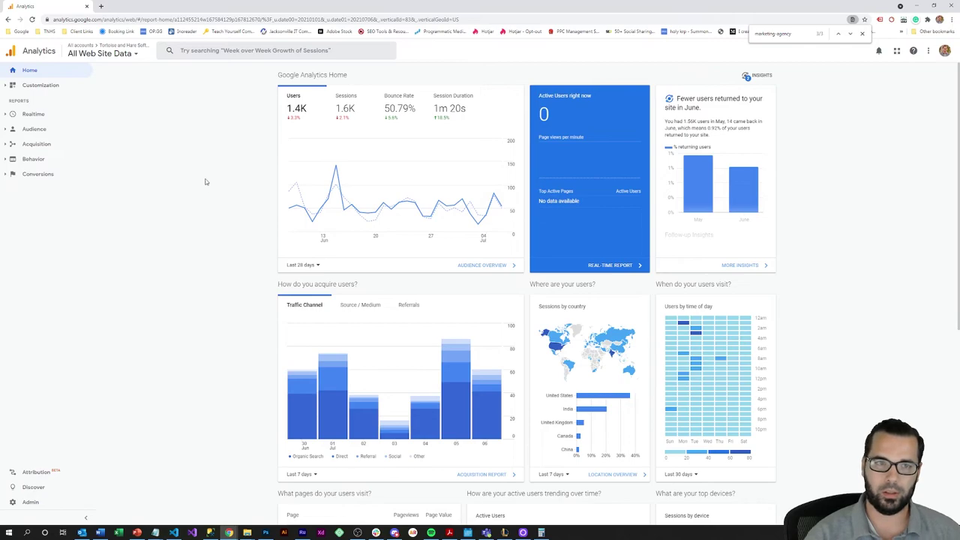
Open the Channels benchmarking report for the audience
left_click(8, 130)
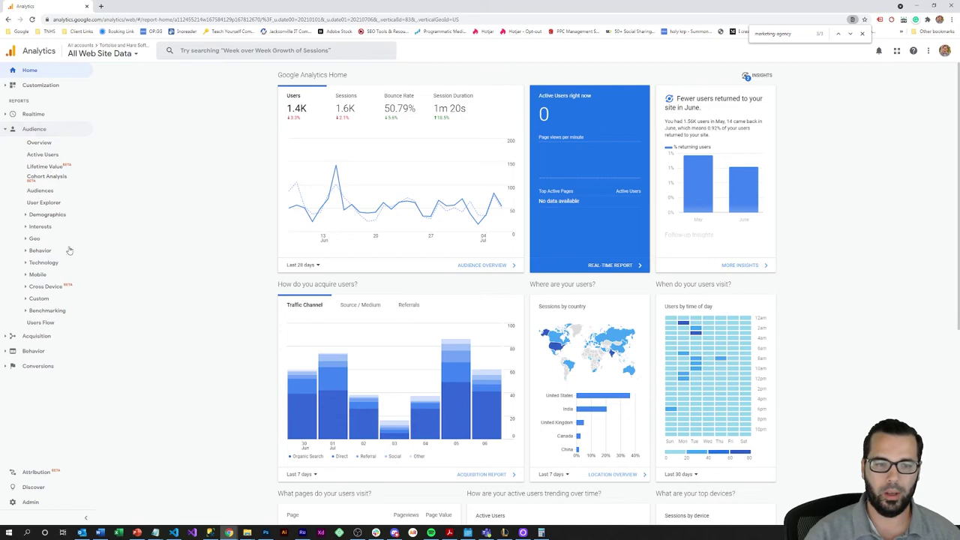
left_click(28, 312)
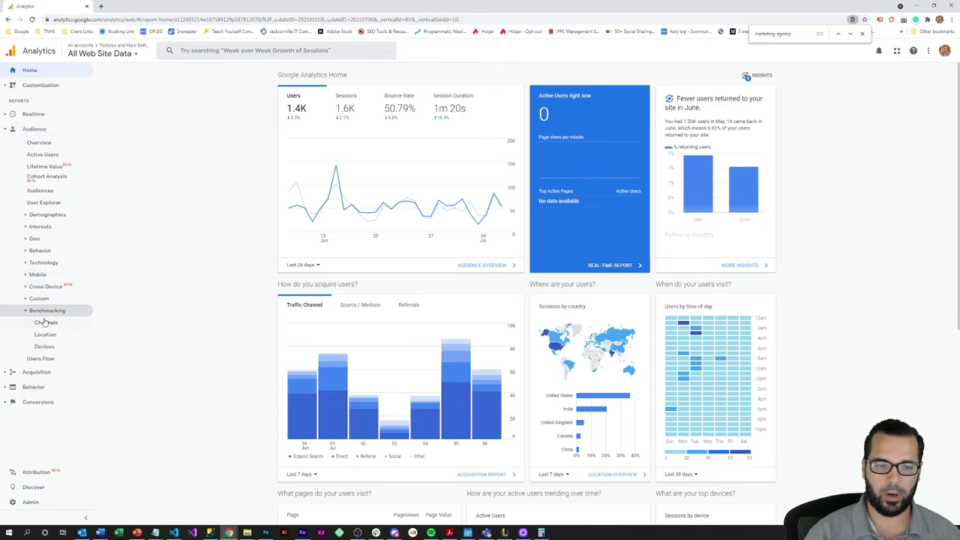
left_click(45, 323)
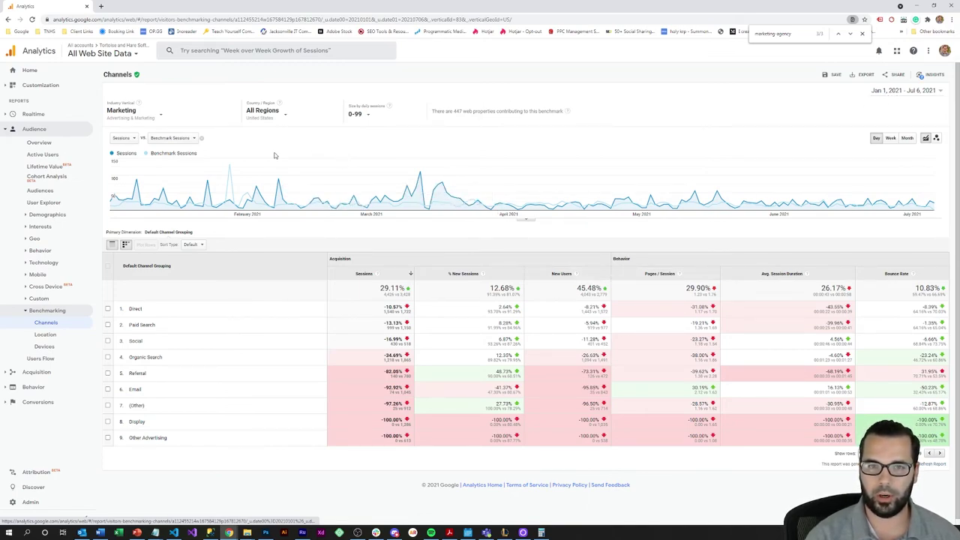
Review the available choices for industry vertical, country/region and size by daily sessions without changing the benchmark filters
left_click(161, 118)
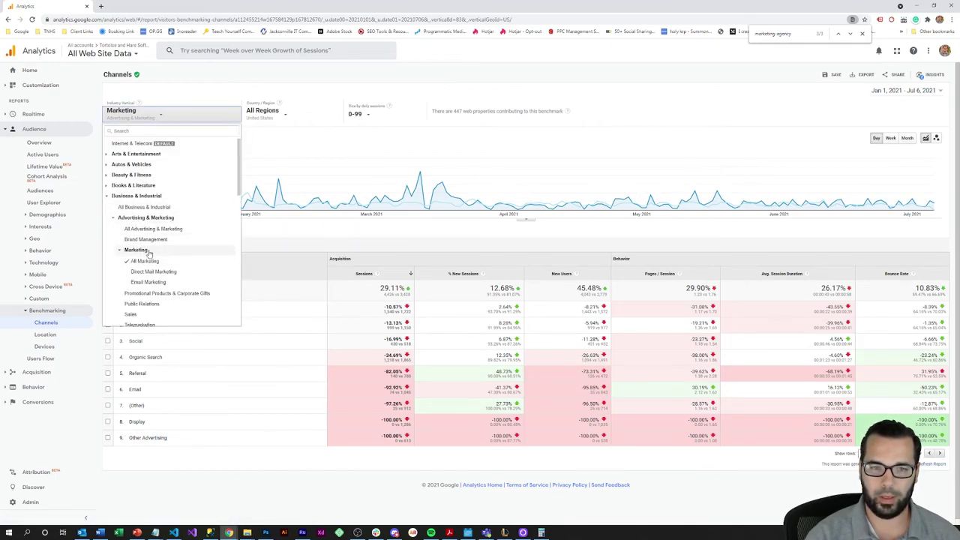
left_click(282, 142)
left_click(290, 122)
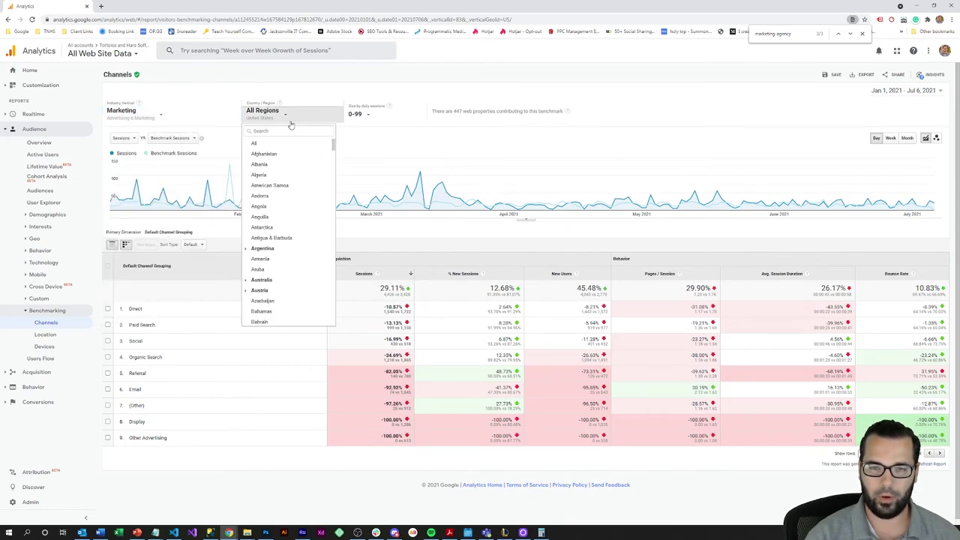
left_click(367, 149)
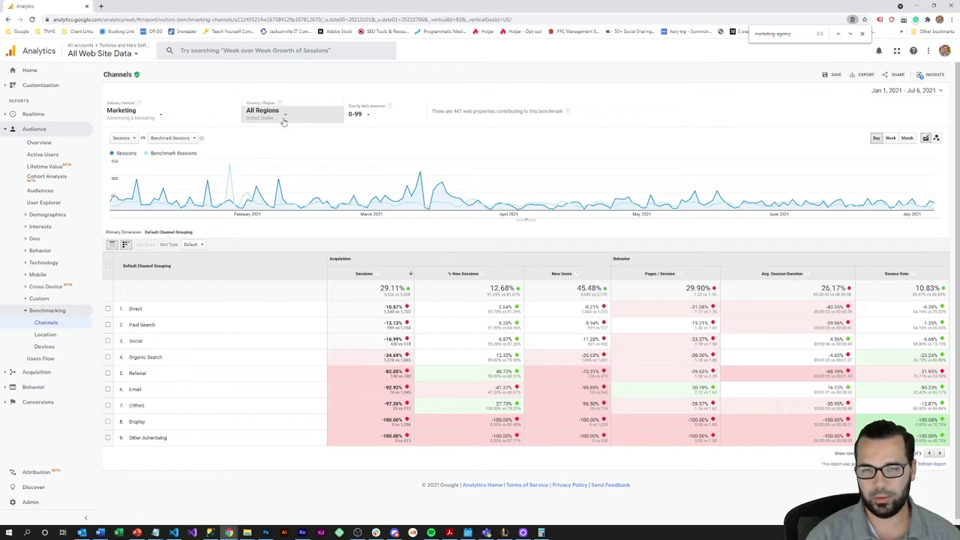
left_click(364, 115)
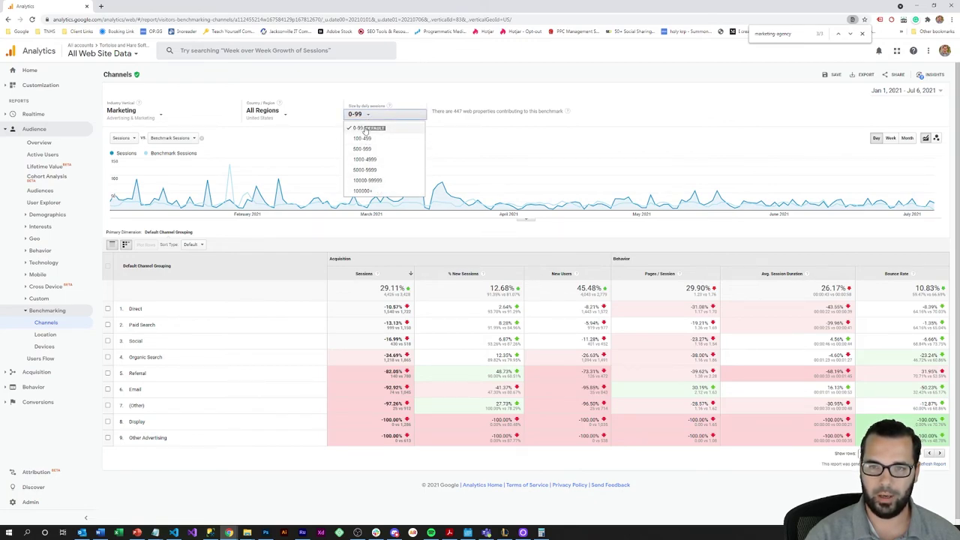
left_click(369, 119)
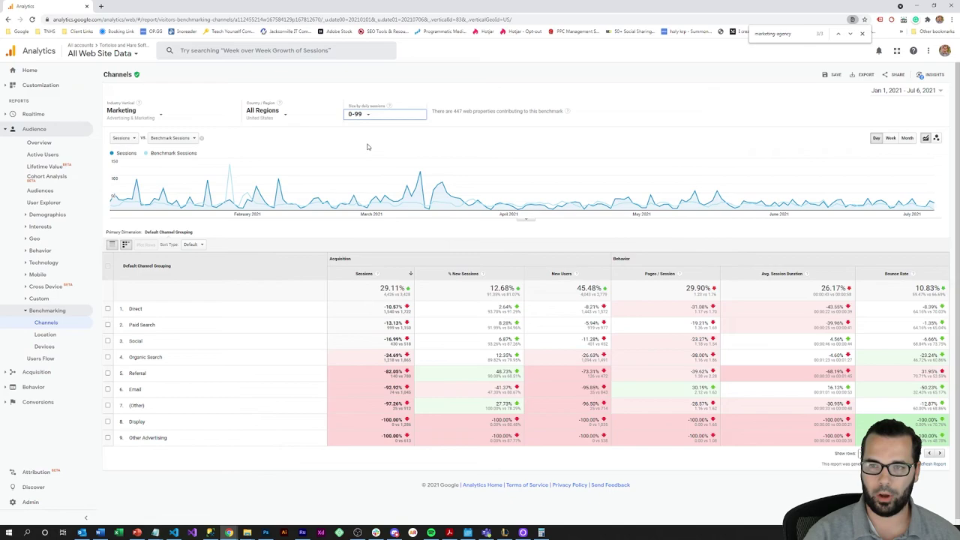
left_click(367, 116)
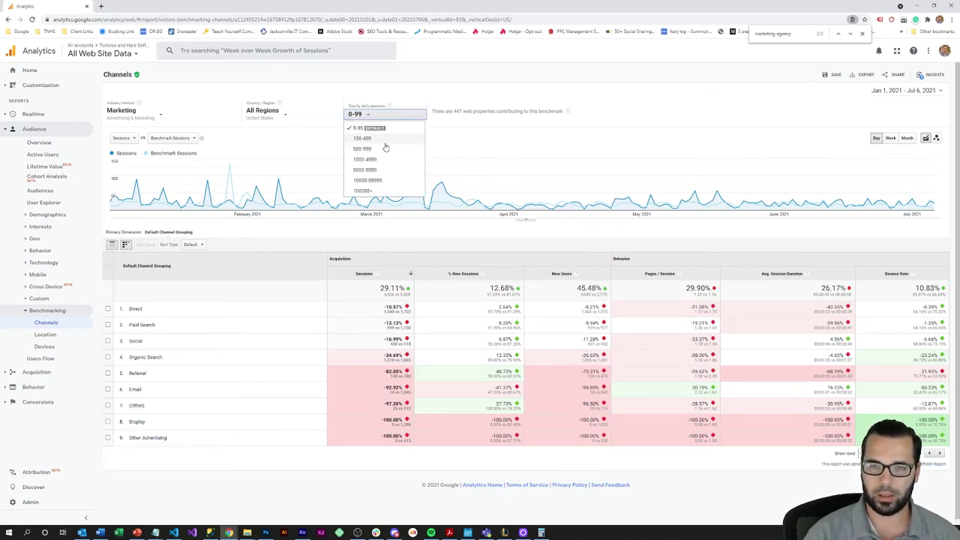
left_click(467, 138)
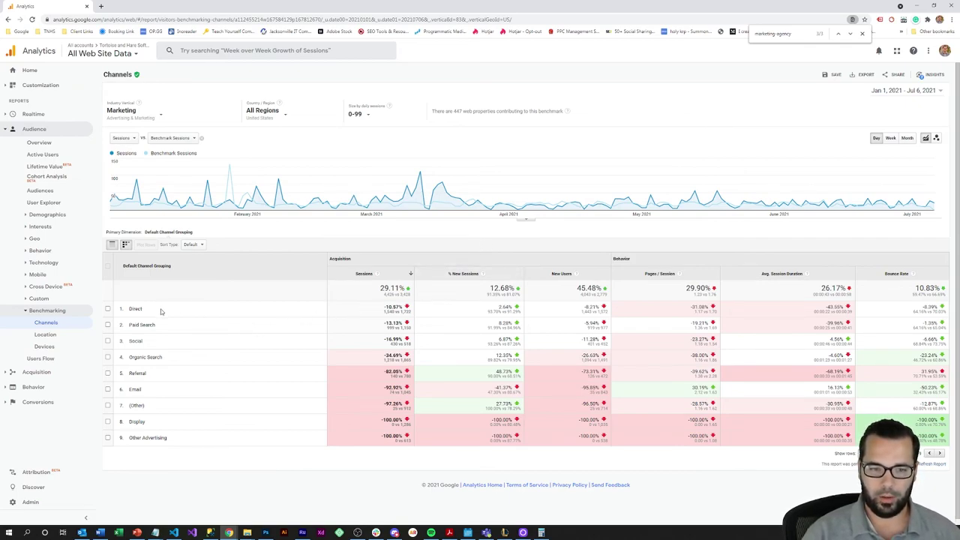
Sort the table by Default Channel Grouping in descending order and check Organic Search's new-session percentage and benchmark pages per session
left_click(171, 267)
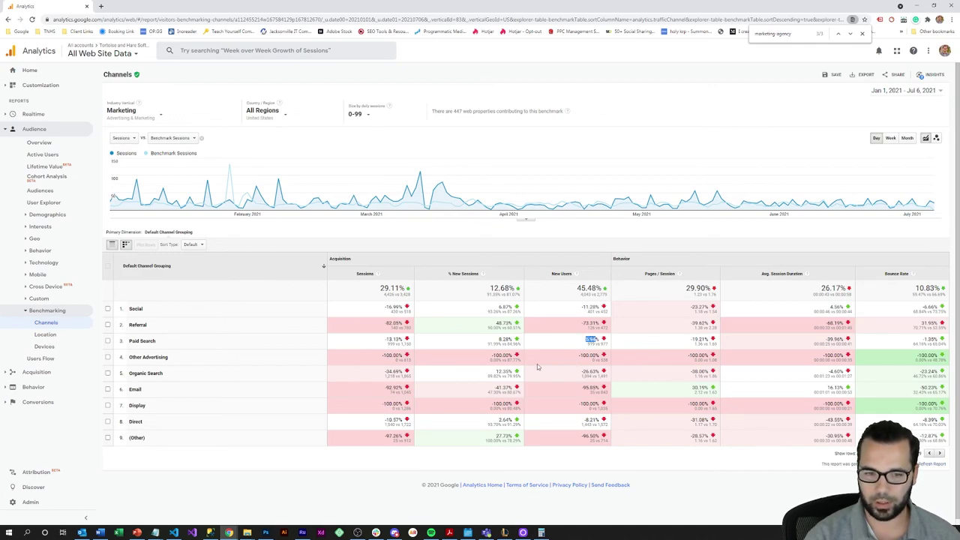
double_click(504, 372)
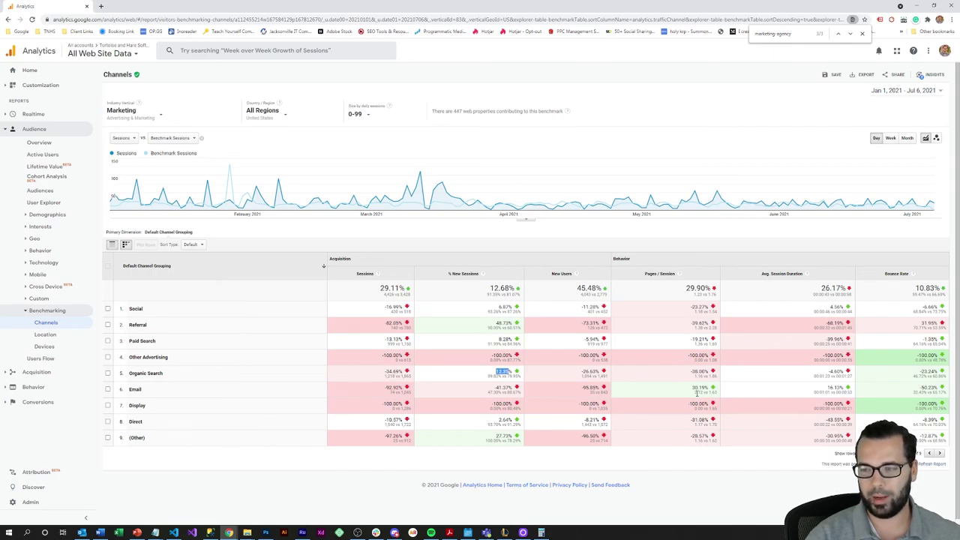
double_click(713, 377)
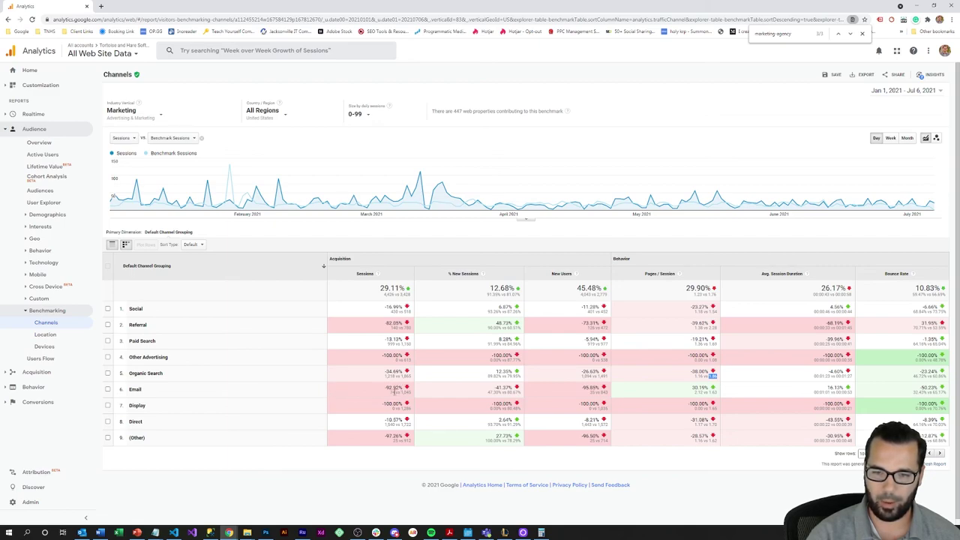
Compare the Email channel's sessions with the benchmark and examine its pages per session
left_click(392, 392)
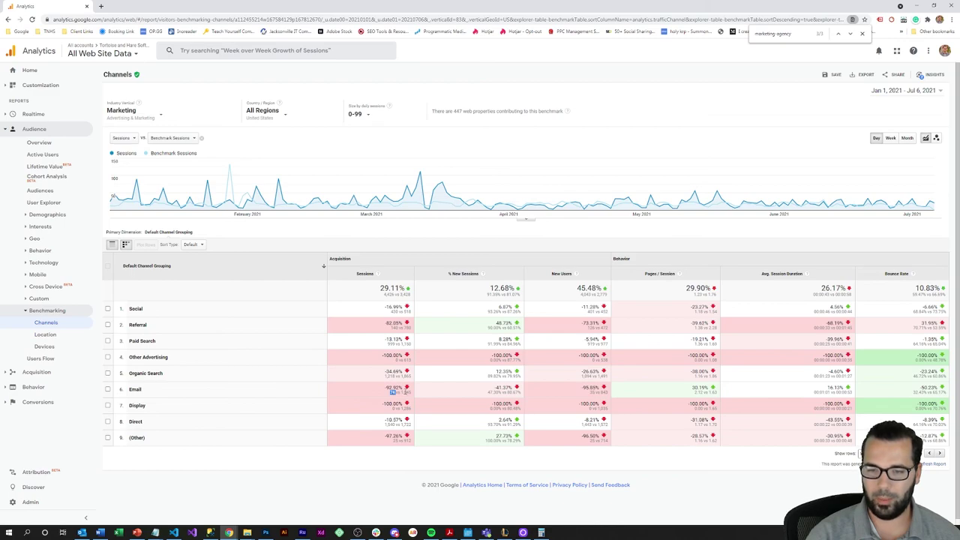
left_click_drag(391, 391, 411, 392)
left_click(403, 392)
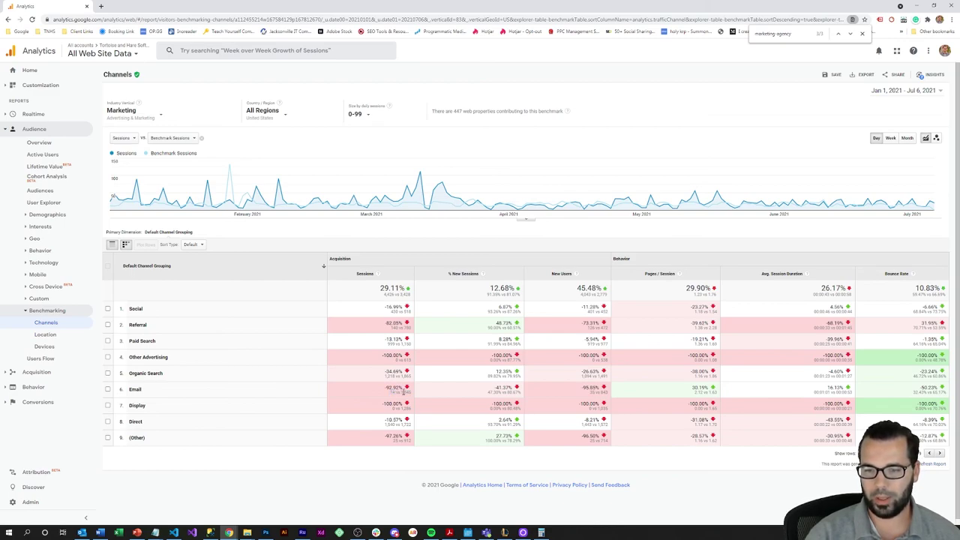
left_click_drag(402, 392, 411, 391)
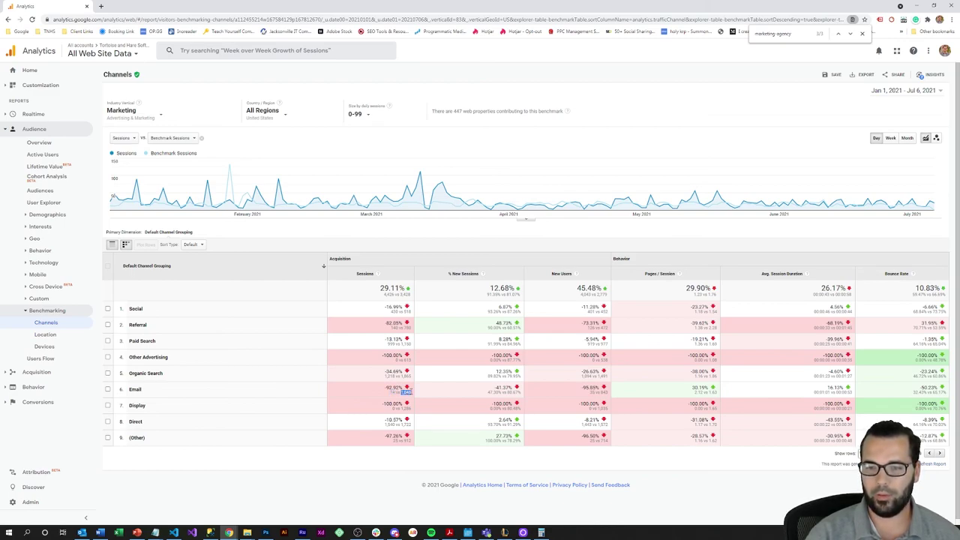
left_click(409, 391)
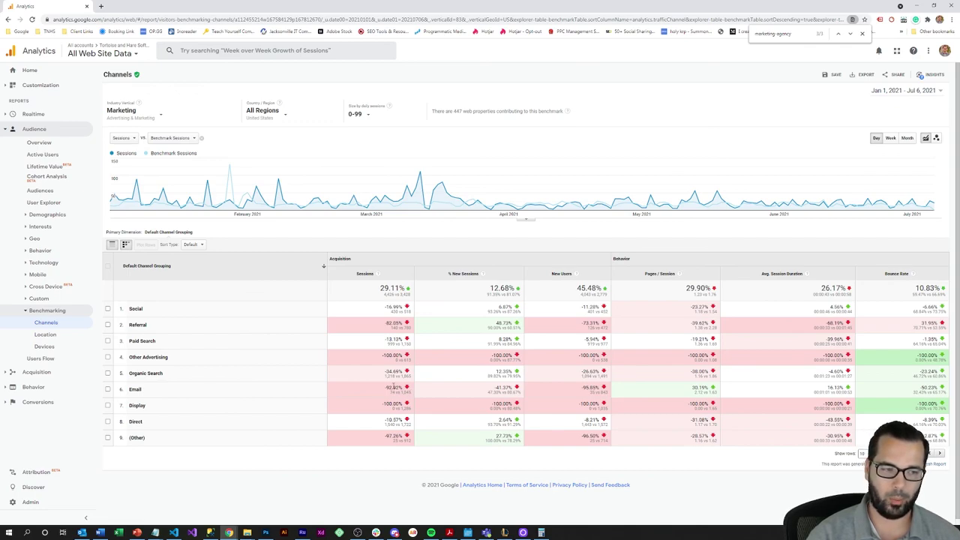
double_click(699, 391)
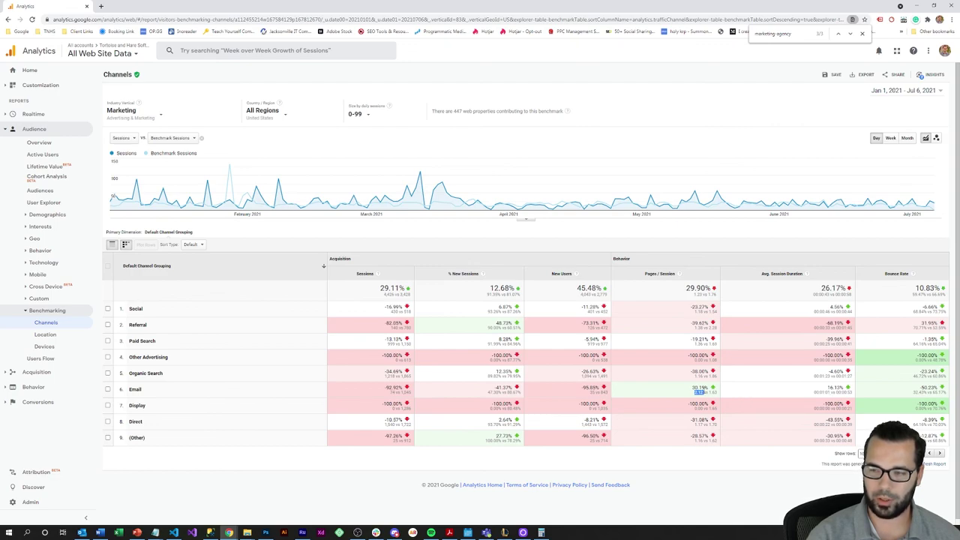
left_click(683, 393)
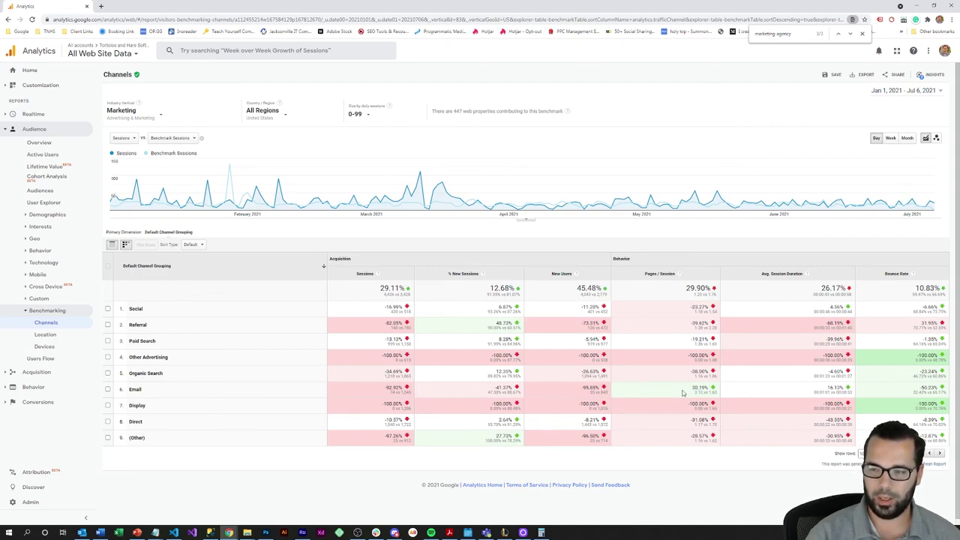